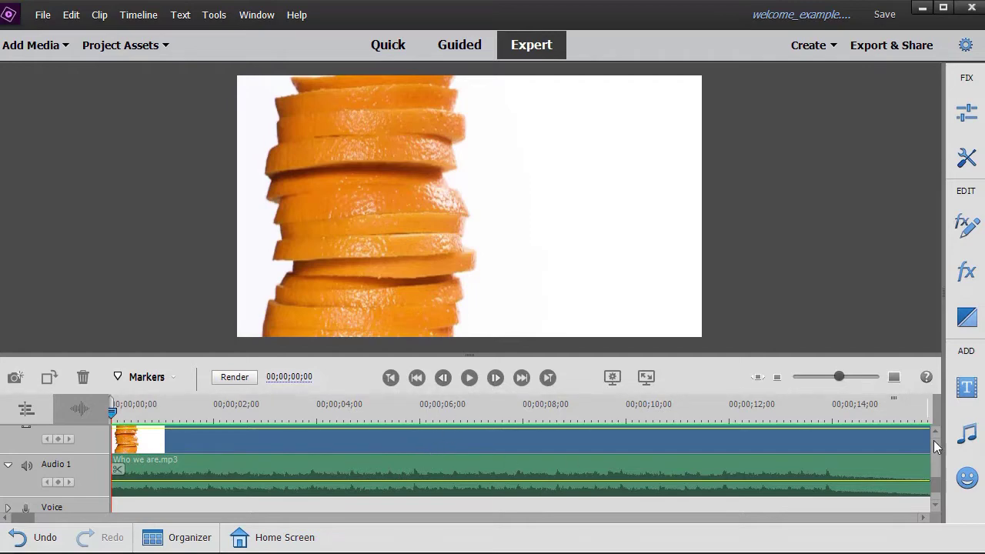
# Save the project and add a default text title styled as Birch Black 80
pyautogui.scroll(3, 935, 483)
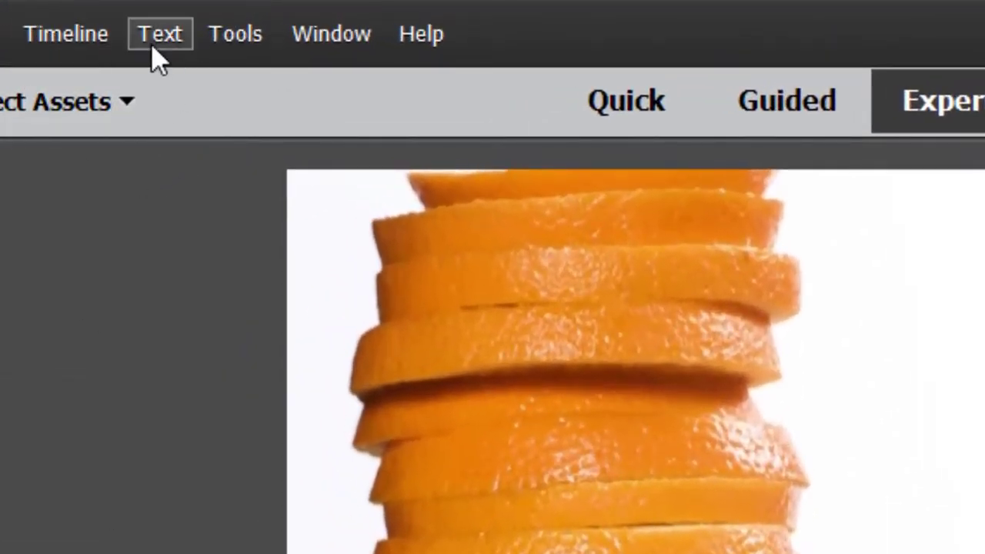
pyautogui.hotkey('ctrl', 's')
pyautogui.click(161, 44)
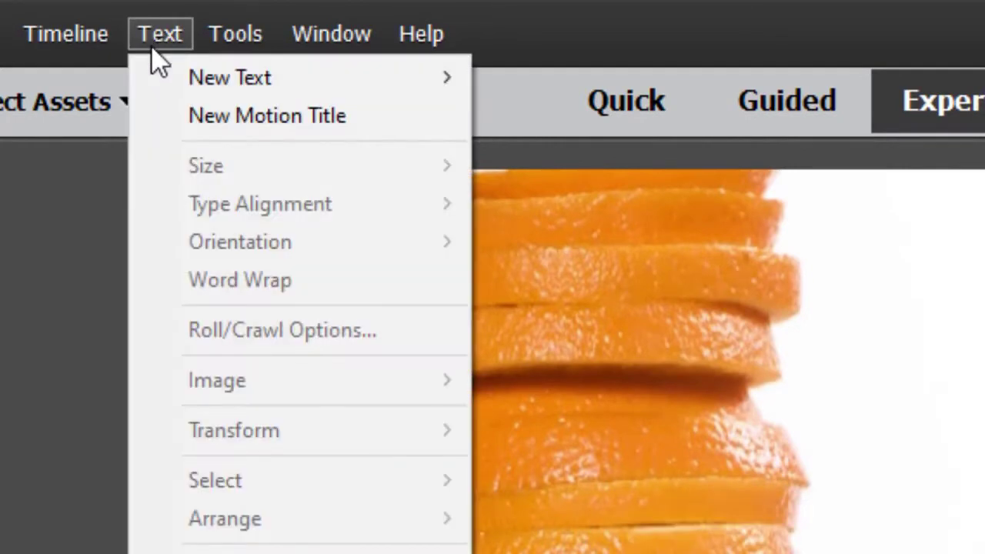
pyautogui.moveTo(212, 89)
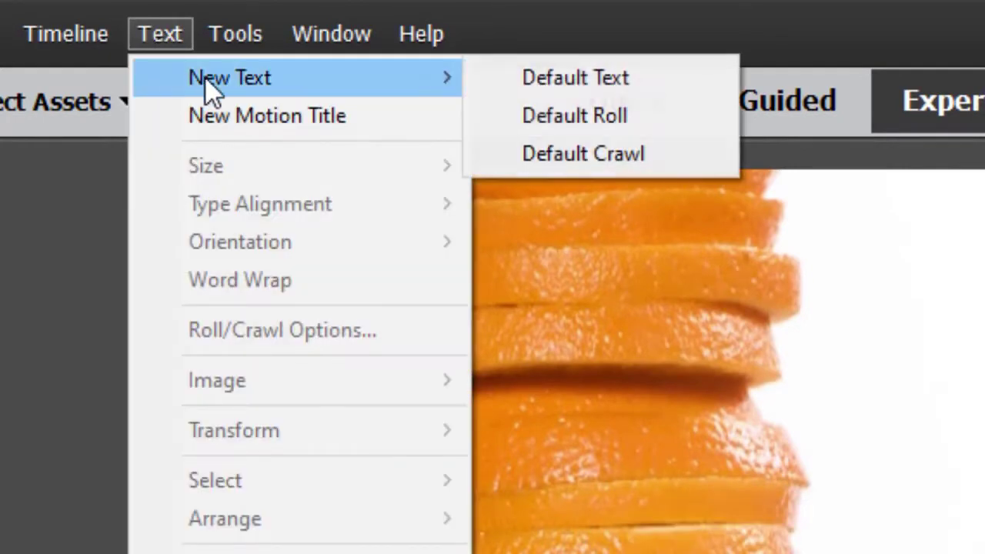
pyautogui.click(594, 86)
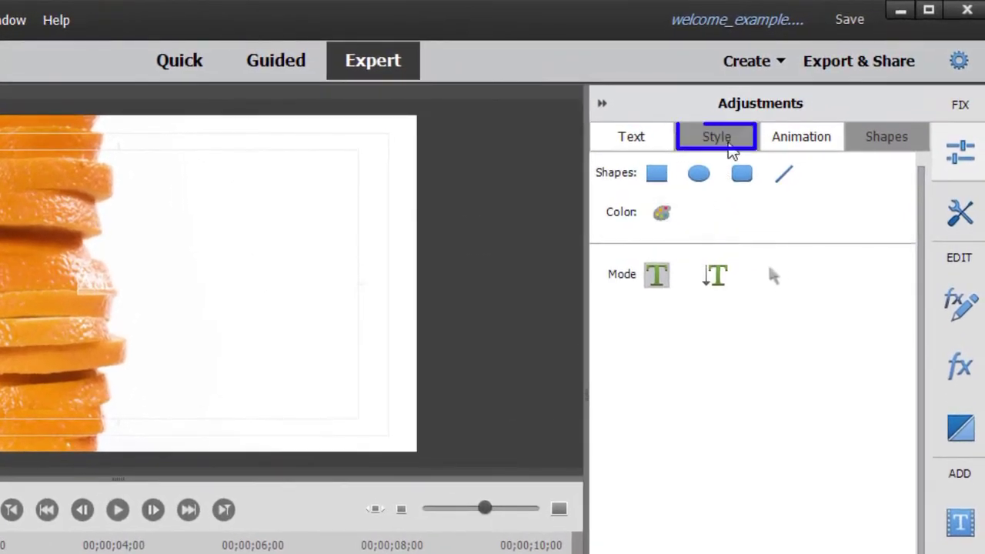
pyautogui.click(729, 149)
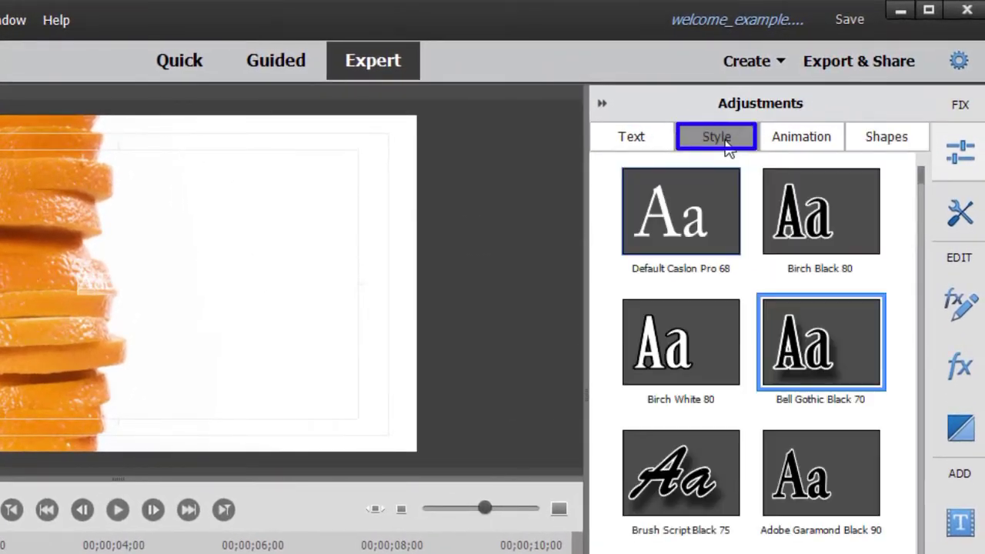
pyautogui.click(828, 231)
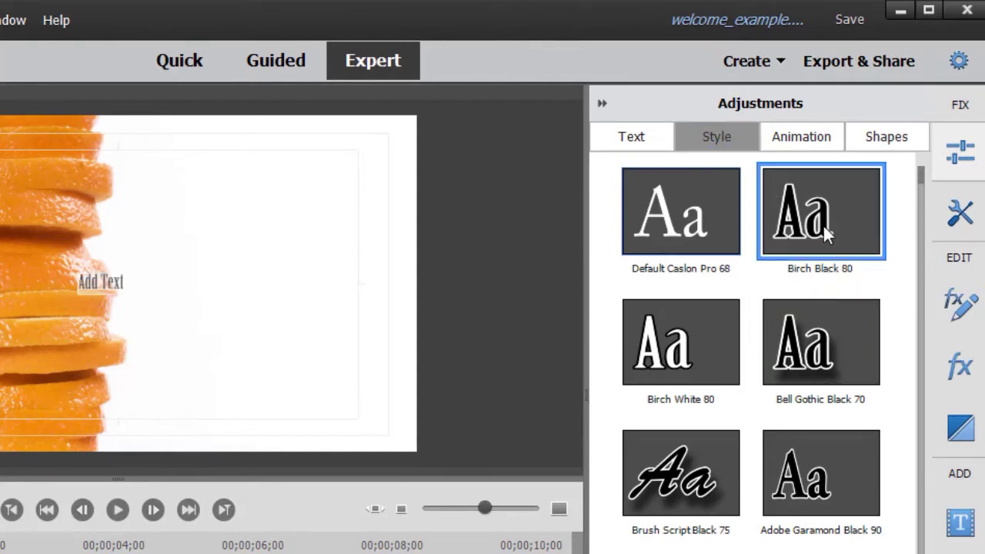
# Change the title font to Britannic Bold and bring its size to 168
pyautogui.click(646, 149)
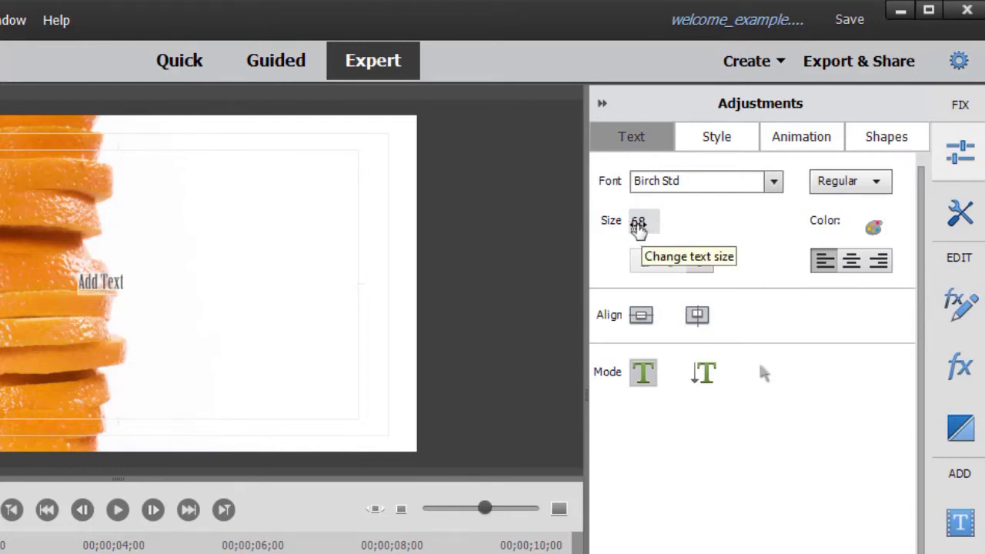
pyautogui.moveTo(637, 224); pyautogui.dragTo(782, 225)
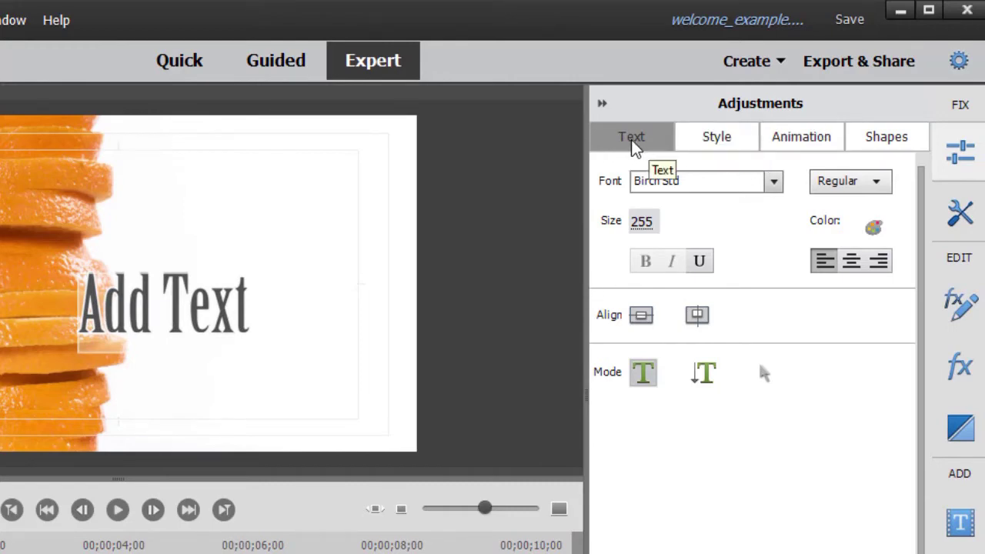
pyautogui.click(774, 184)
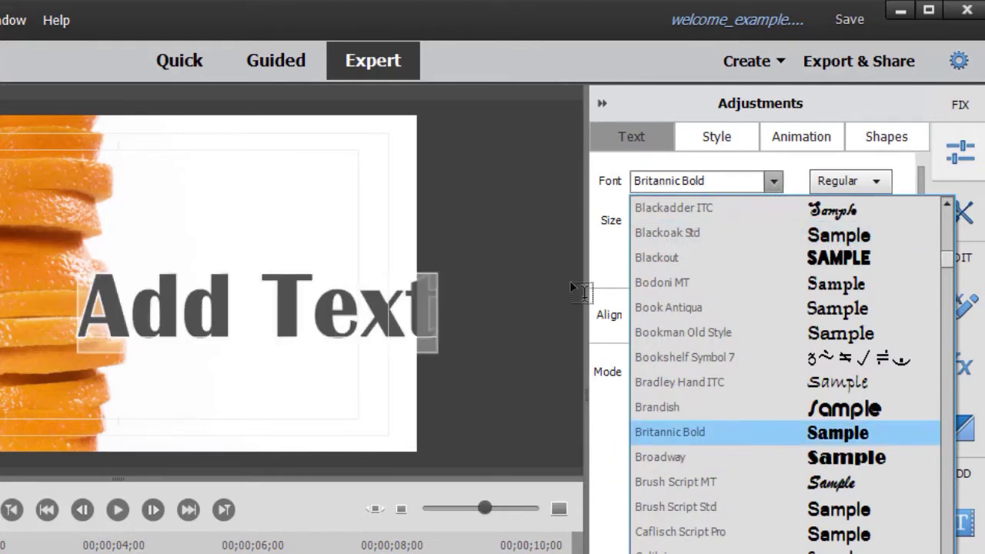
pyautogui.click(606, 256)
pyautogui.moveTo(642, 226)
pyautogui.mouseDown()
pyautogui.moveTo(660, 227)
pyautogui.moveTo(652, 222)
pyautogui.mouseUp()
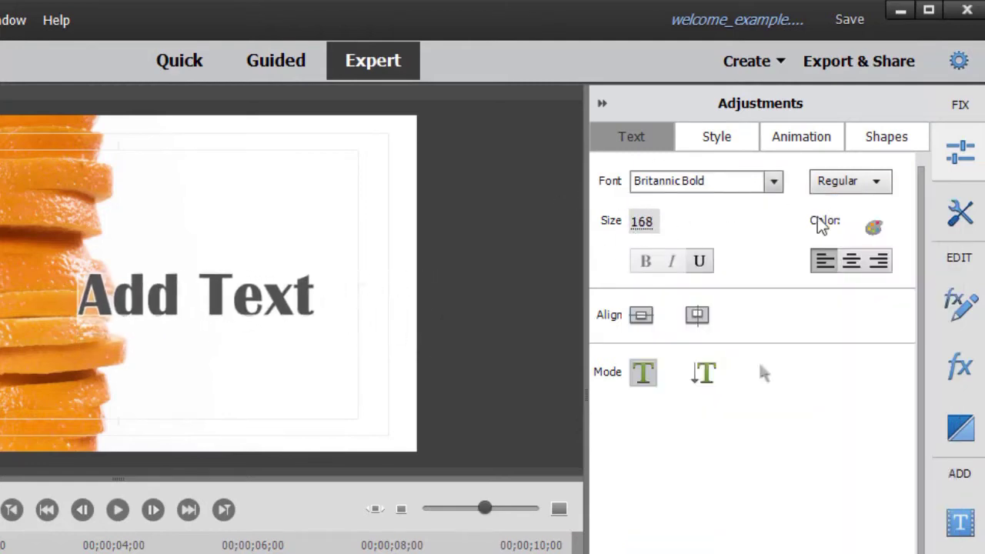
# Fill the title text green (121, 209, 48) with a black stroke of weight 15
pyautogui.click(870, 227)
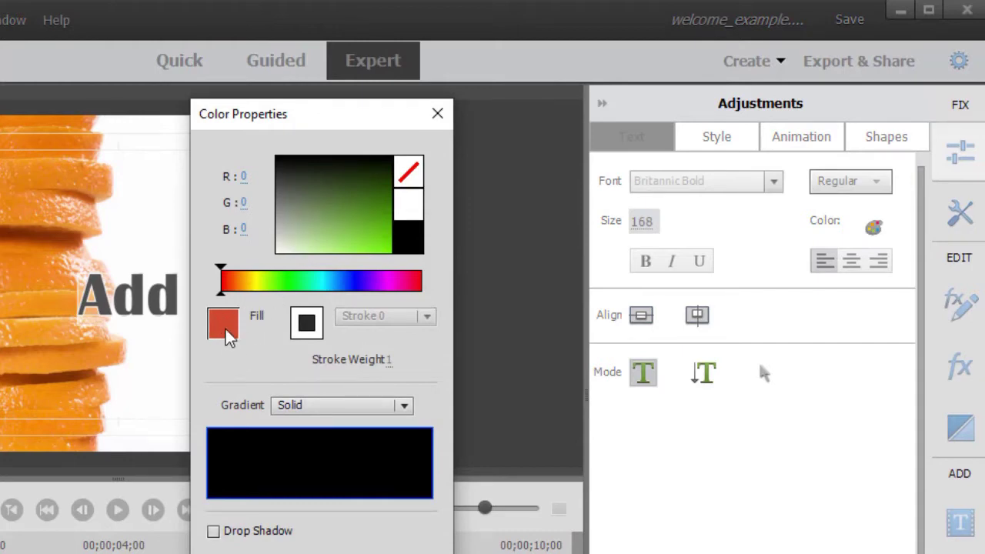
pyautogui.click(365, 236)
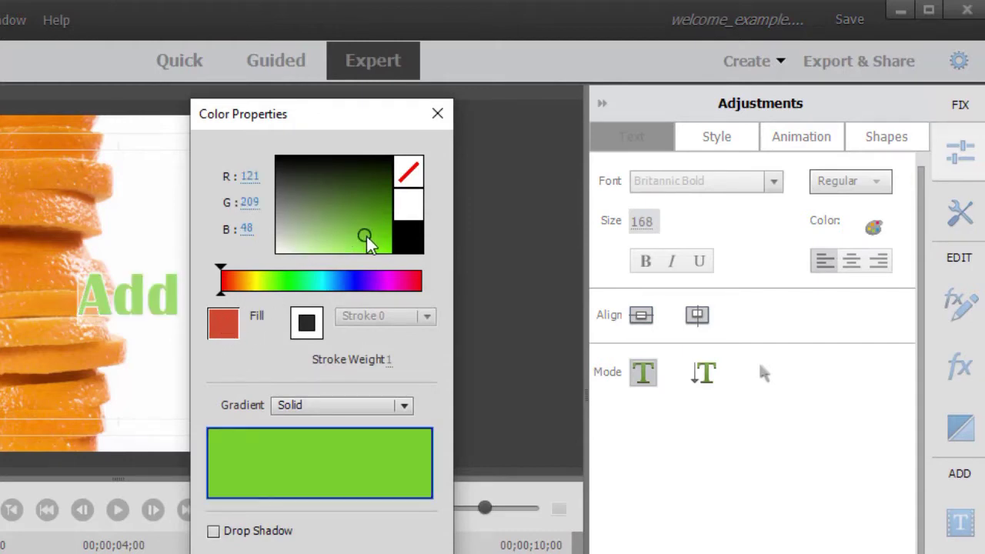
pyautogui.click(307, 325)
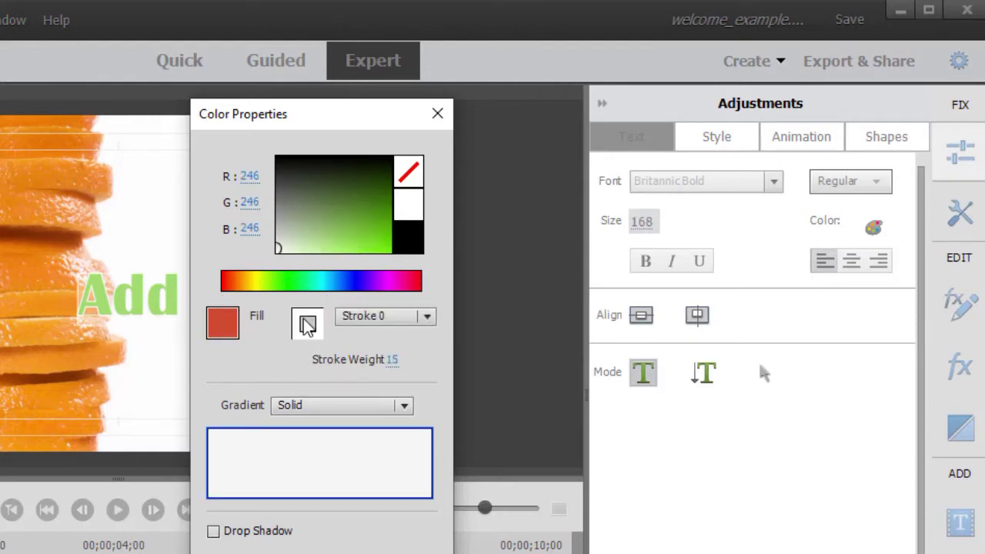
pyautogui.click(406, 244)
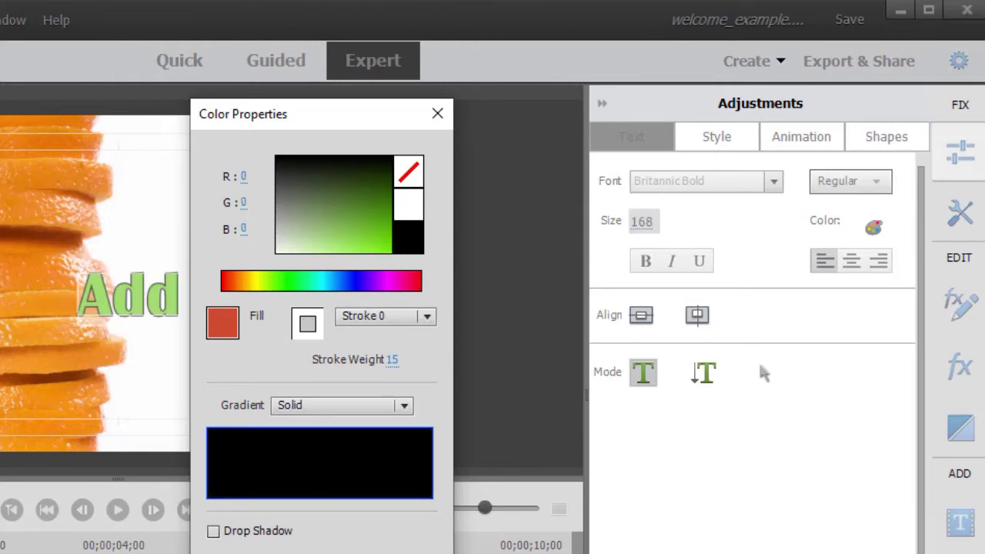
pyautogui.click(223, 273)
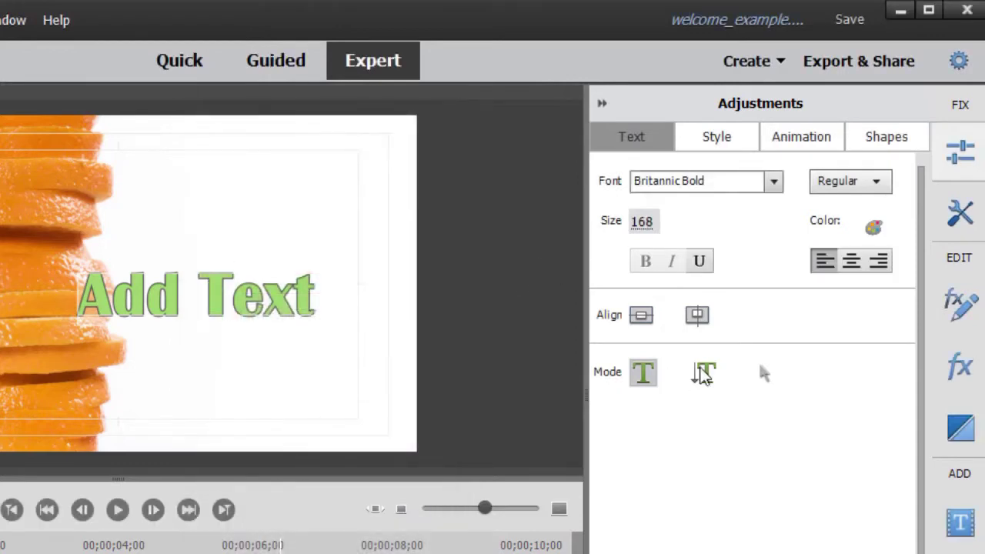
# Move the title up-right, then draw a white rounded rectangle across it
pyautogui.click(762, 373)
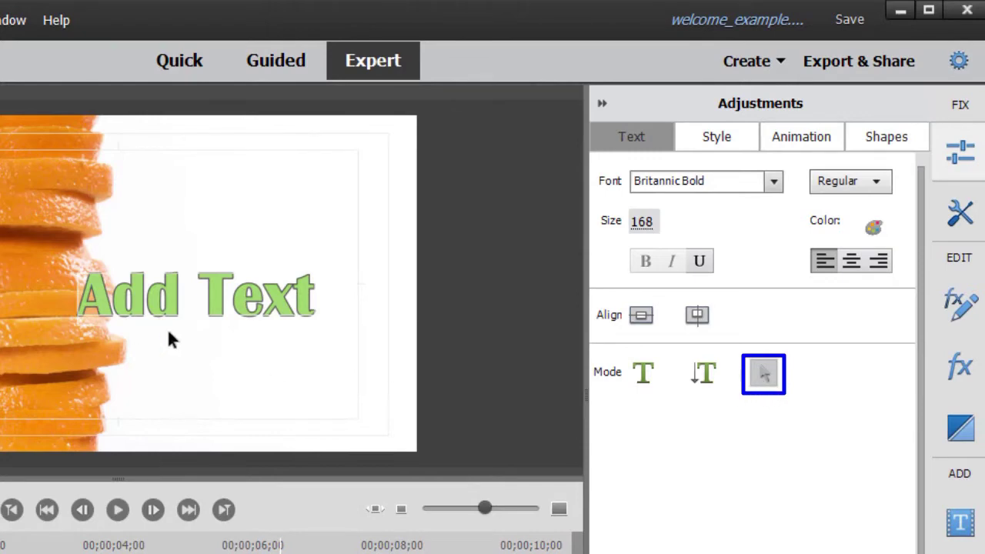
pyautogui.moveTo(209, 308); pyautogui.dragTo(263, 232)
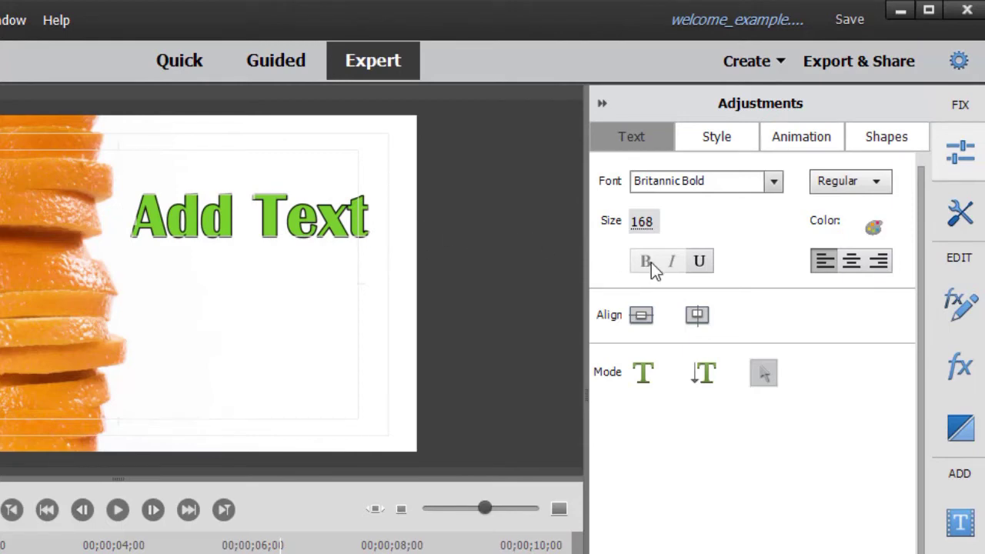
pyautogui.click(909, 139)
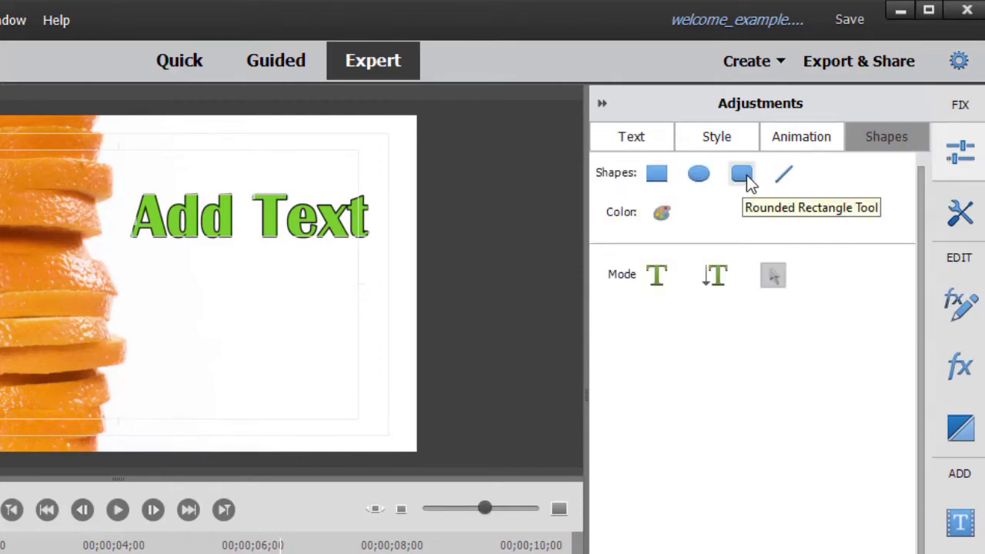
pyautogui.click(750, 183)
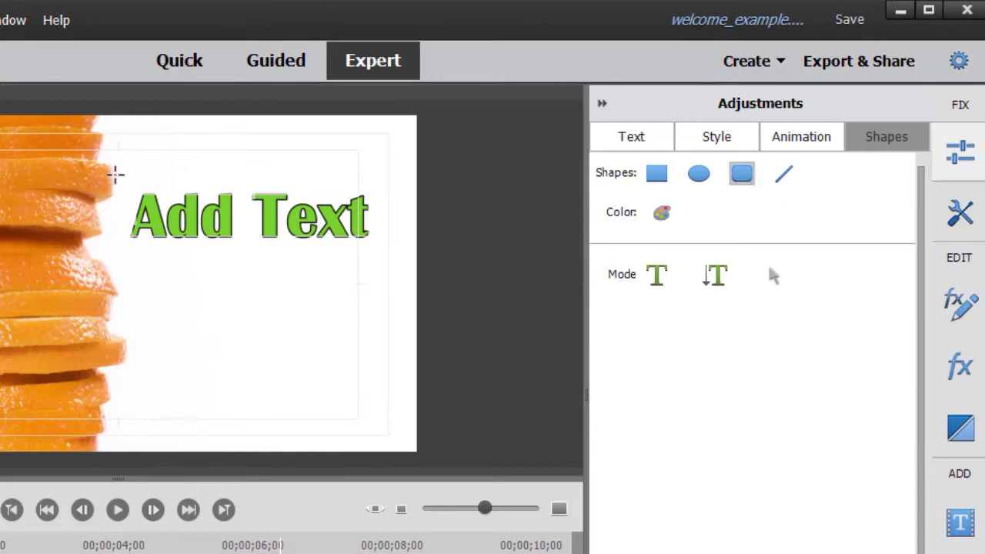
pyautogui.moveTo(115, 175); pyautogui.dragTo(389, 254)
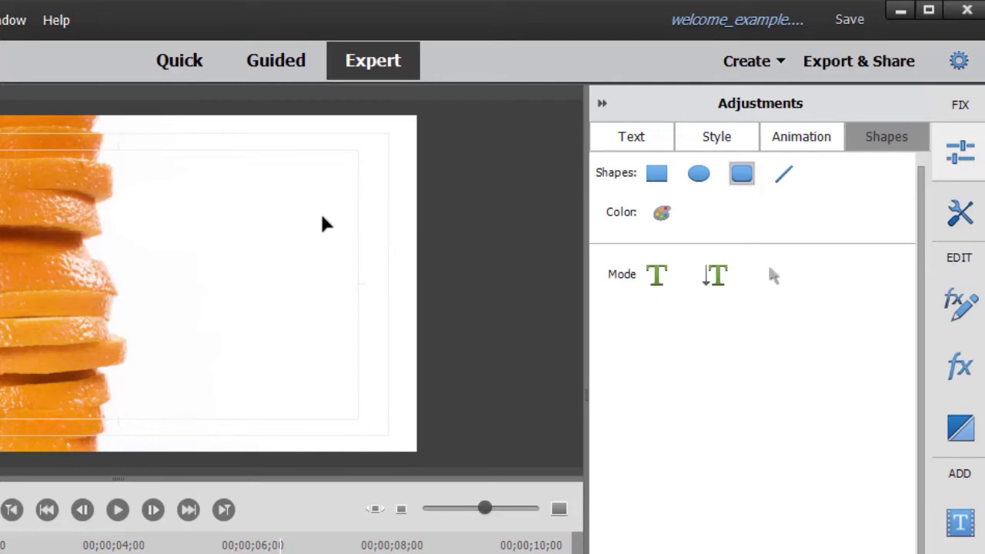
# Open the rectangle's Color Properties and fill it with deep red
pyautogui.rightClick(259, 220)
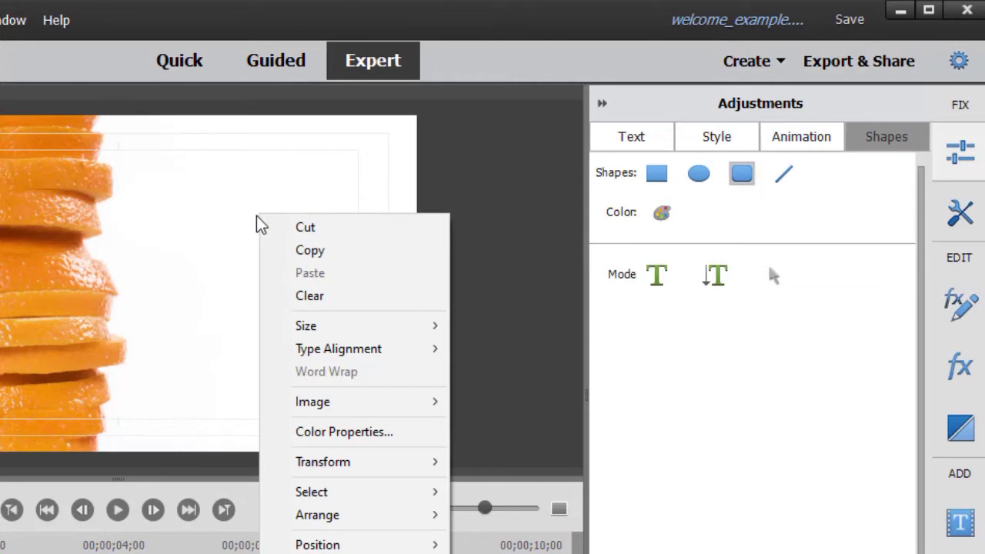
pyautogui.click(338, 435)
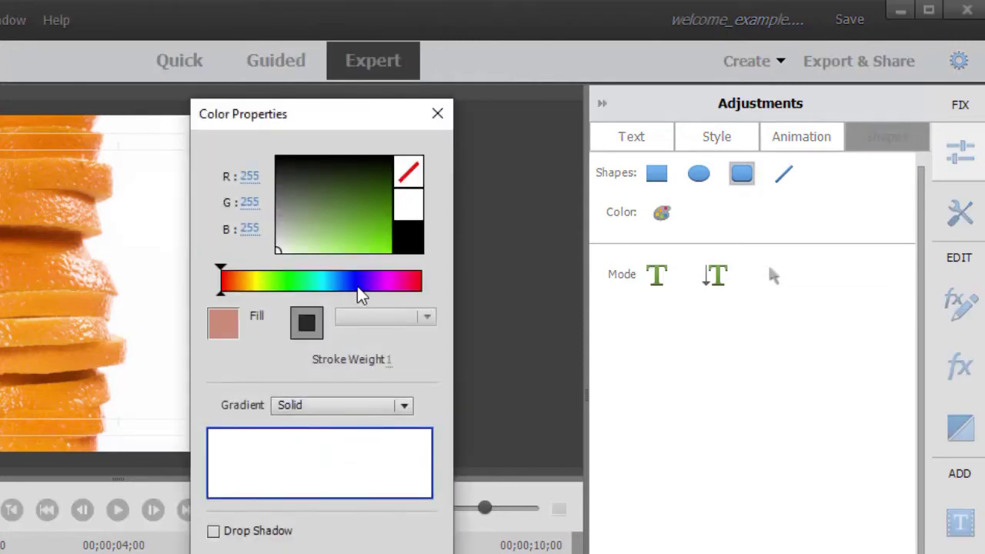
pyautogui.click(414, 287)
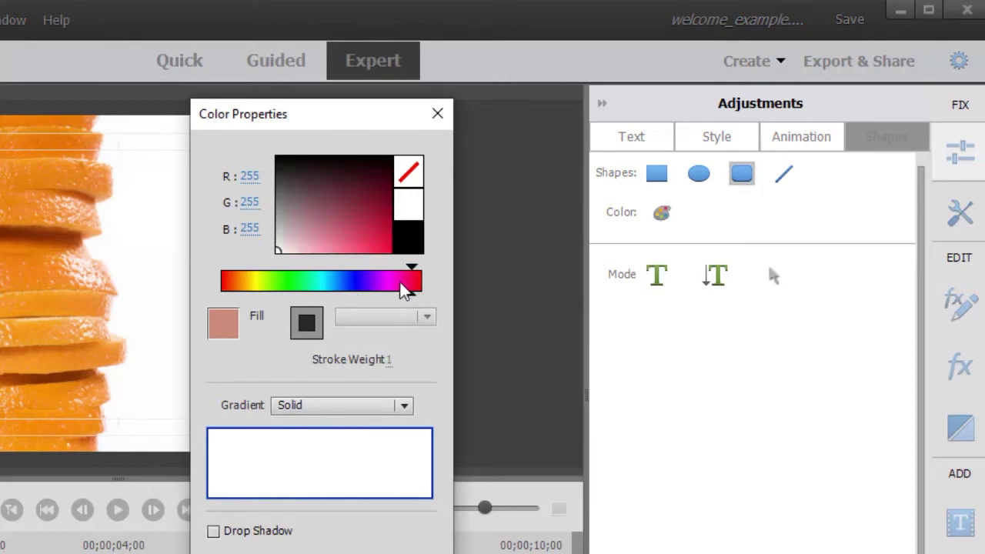
pyautogui.click(372, 235)
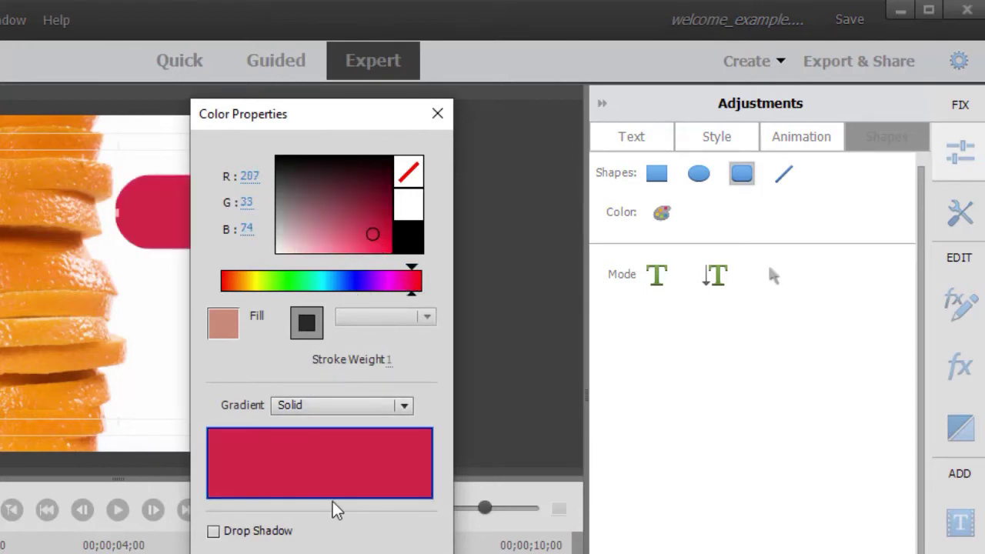
pyautogui.moveTo(323, 121); pyautogui.dragTo(575, 140)
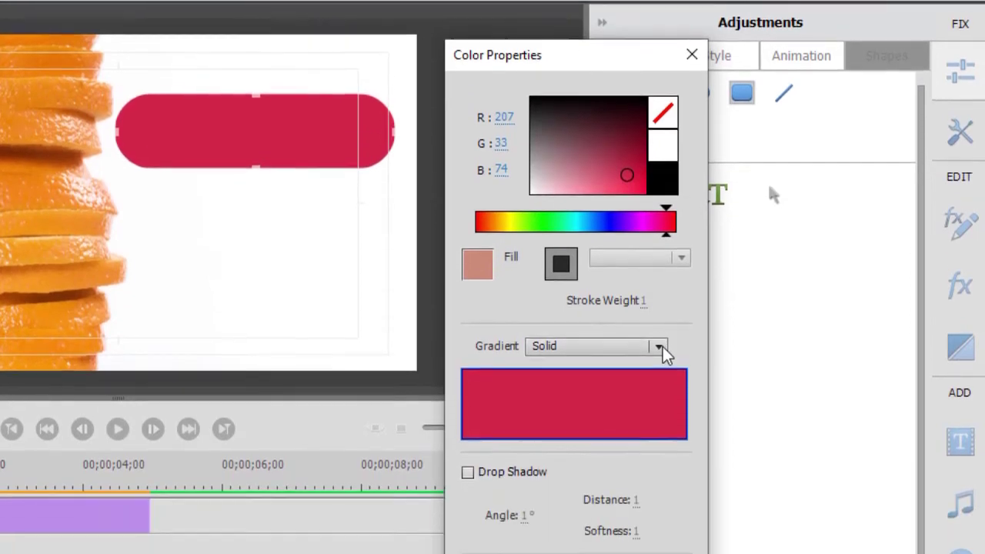
# Switch the fill to a linear gradient from deep blue to white and position the stops
pyautogui.click(659, 427)
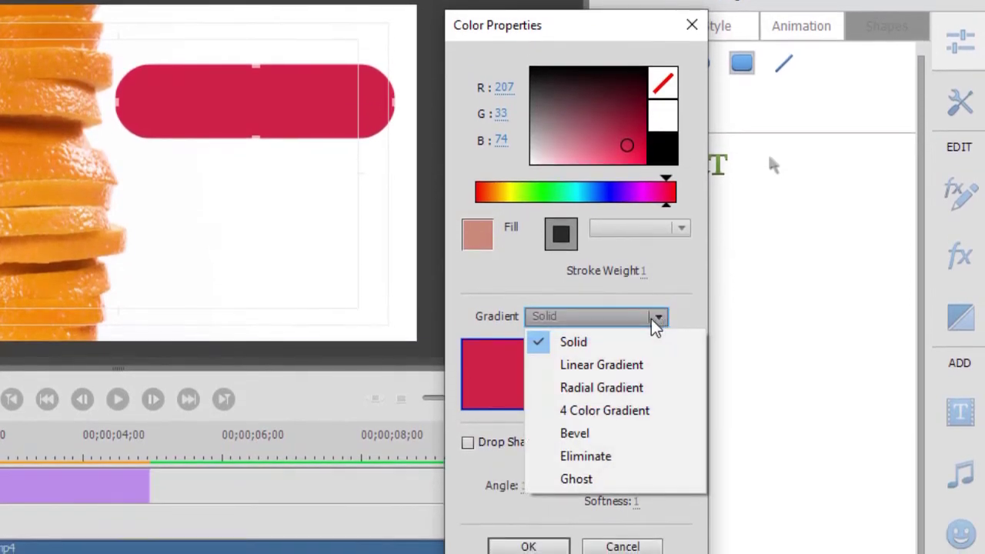
pyautogui.click(625, 369)
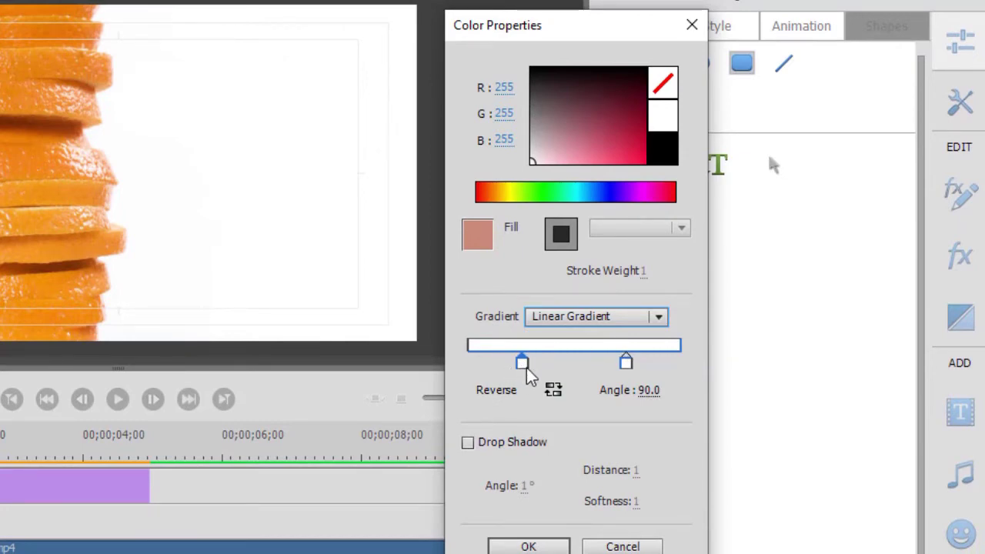
pyautogui.click(605, 194)
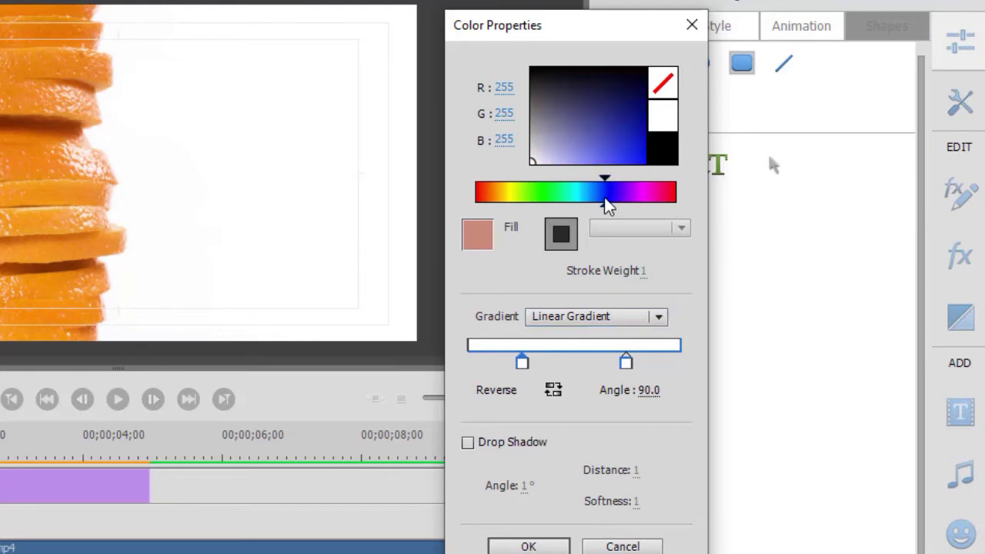
pyautogui.click(627, 137)
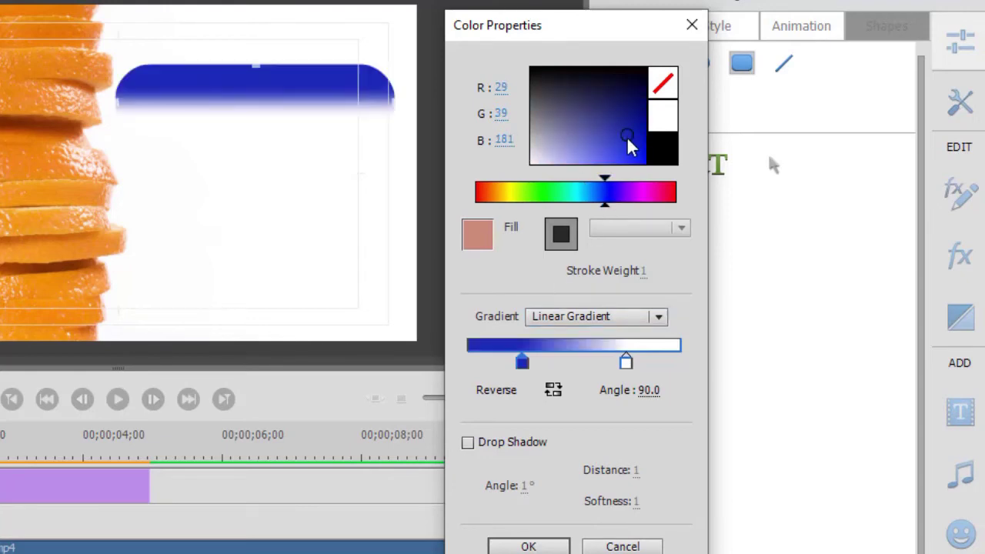
pyautogui.moveTo(627, 138); pyautogui.dragTo(628, 142)
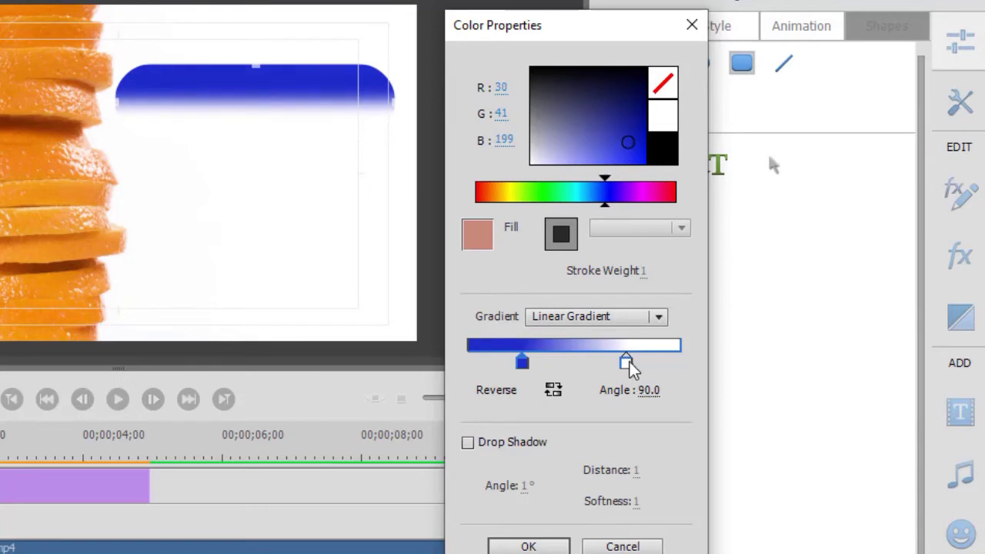
pyautogui.moveTo(524, 363)
pyautogui.mouseDown()
pyautogui.moveTo(626, 361)
pyautogui.moveTo(532, 365)
pyautogui.mouseUp()
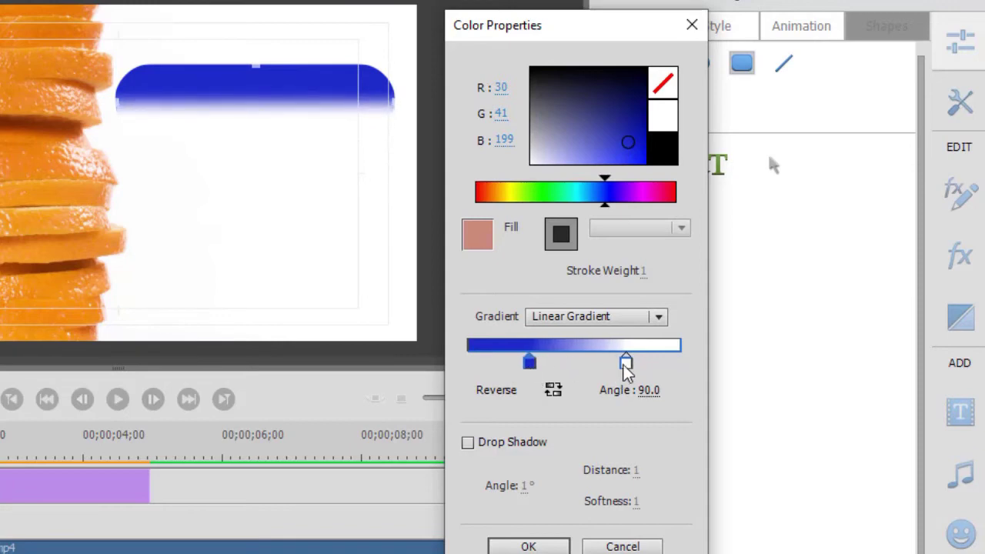
pyautogui.moveTo(626, 363)
pyautogui.mouseDown()
pyautogui.moveTo(696, 366)
pyautogui.moveTo(615, 366)
pyautogui.moveTo(657, 362)
pyautogui.moveTo(628, 364)
pyautogui.mouseUp()
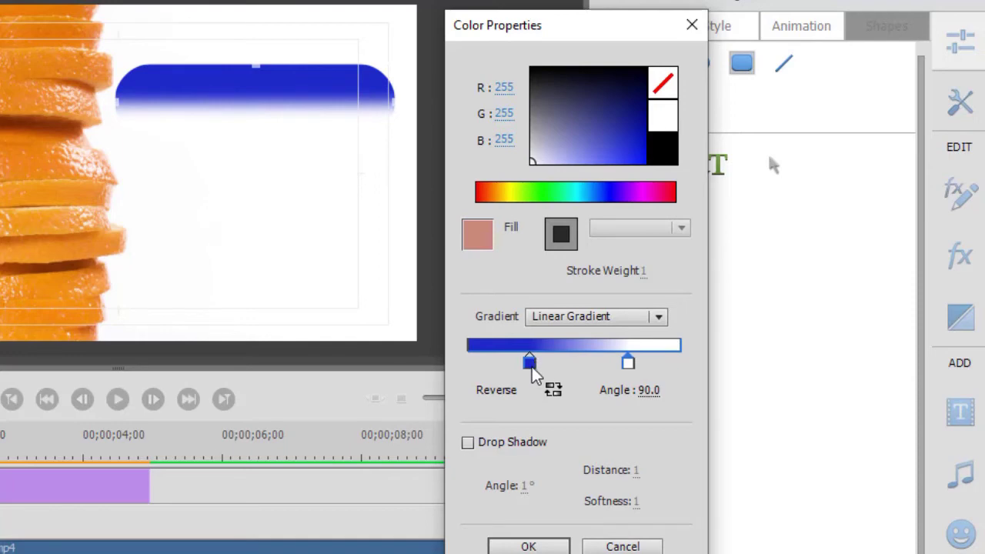
pyautogui.moveTo(531, 366); pyautogui.dragTo(550, 381)
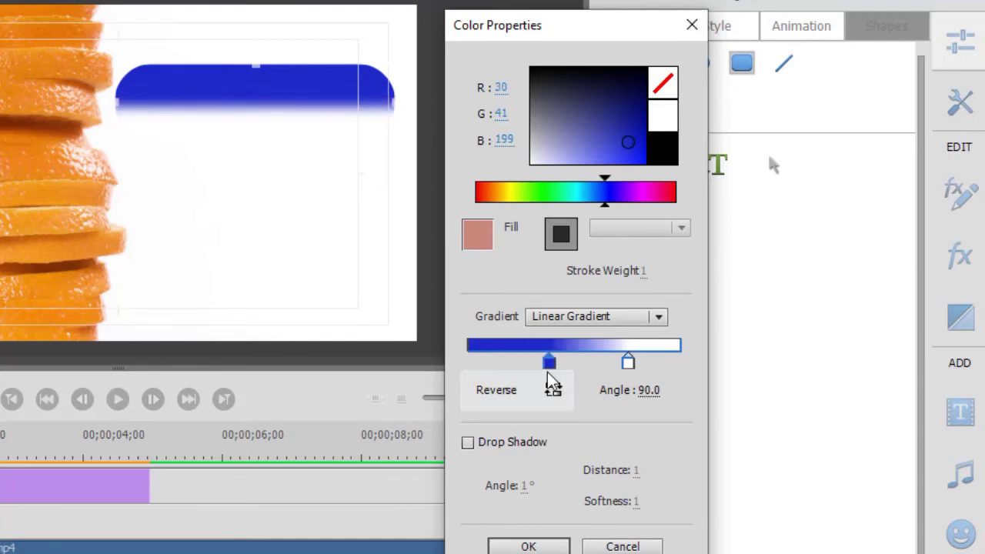
# Add a drop shadow at distance 19 and apply the settings
pyautogui.click(470, 446)
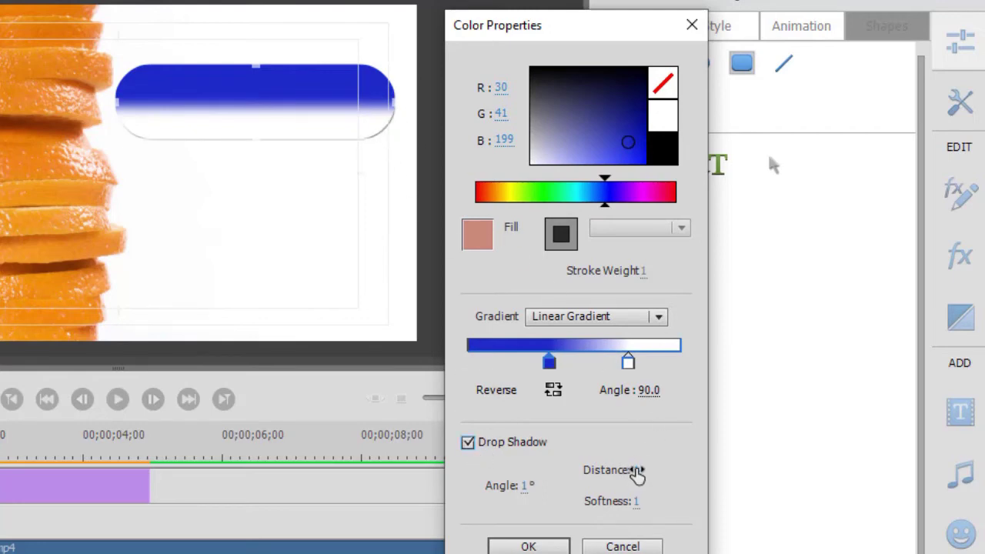
pyautogui.click(636, 470)
pyautogui.moveTo(636, 469); pyautogui.dragTo(646, 457)
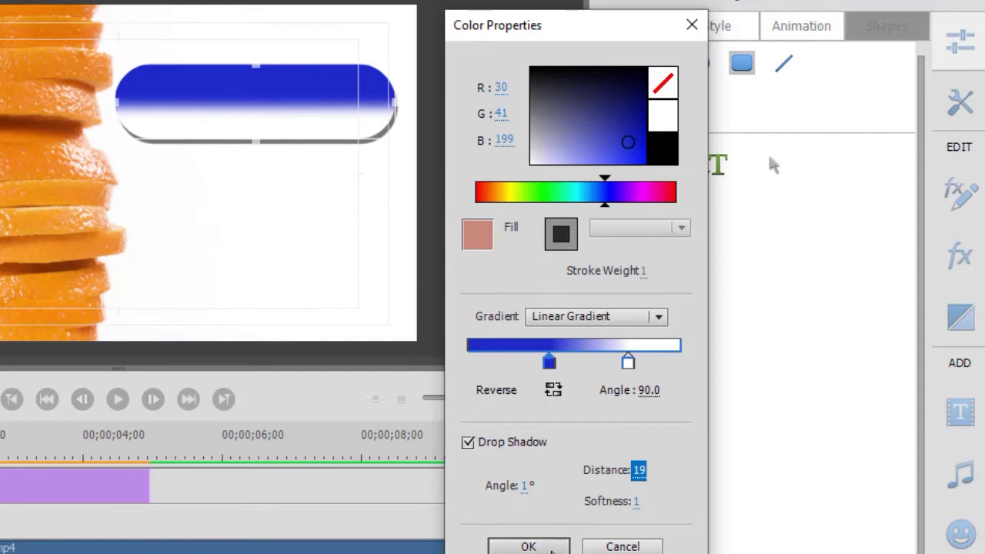
pyautogui.click(549, 548)
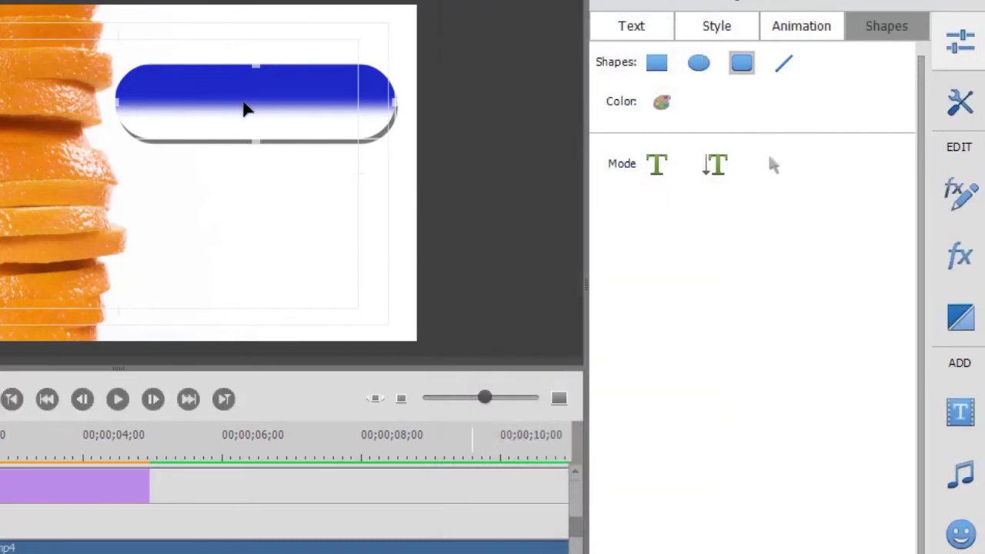
# Send the rounded rectangle behind the title and tighten its top and bottom edges
pyautogui.rightClick(258, 107)
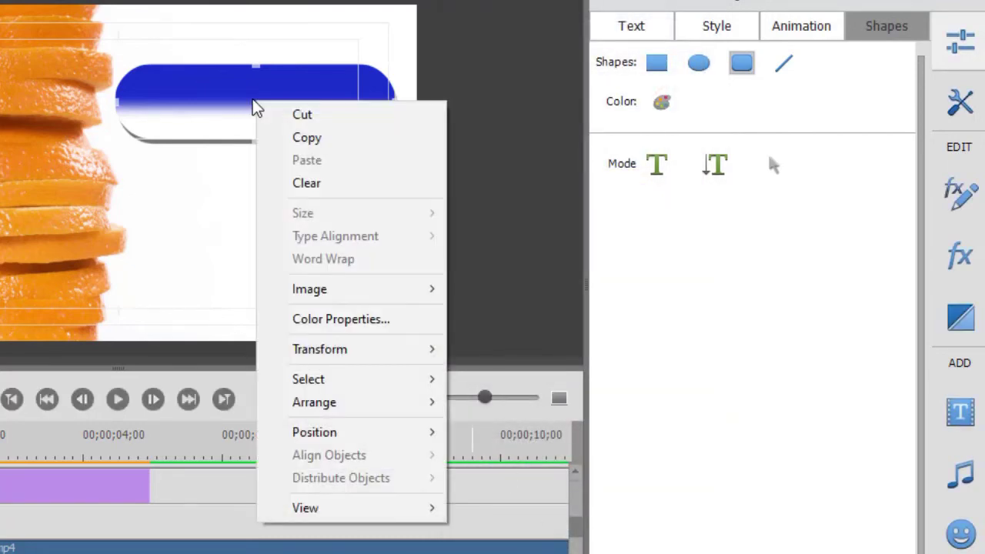
pyautogui.moveTo(346, 416)
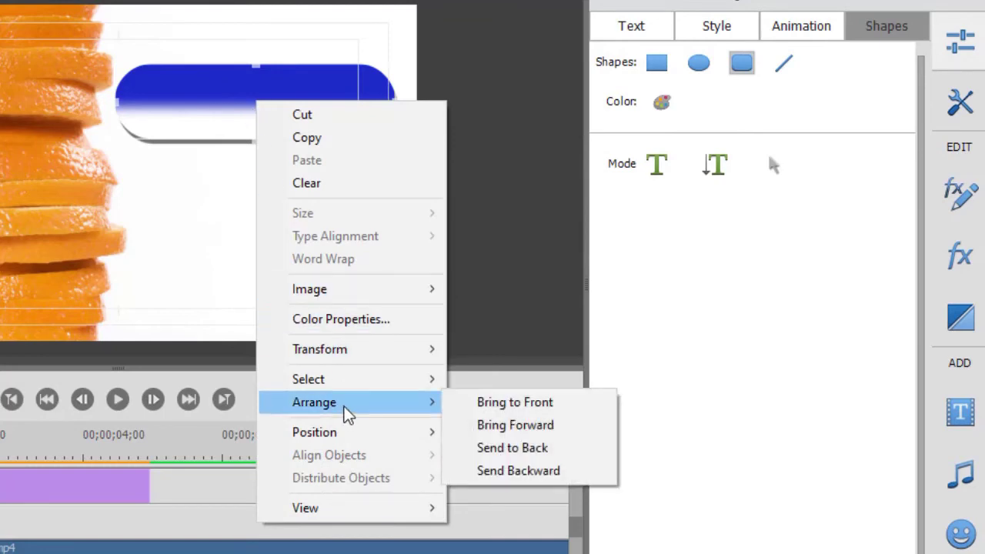
pyautogui.click(544, 448)
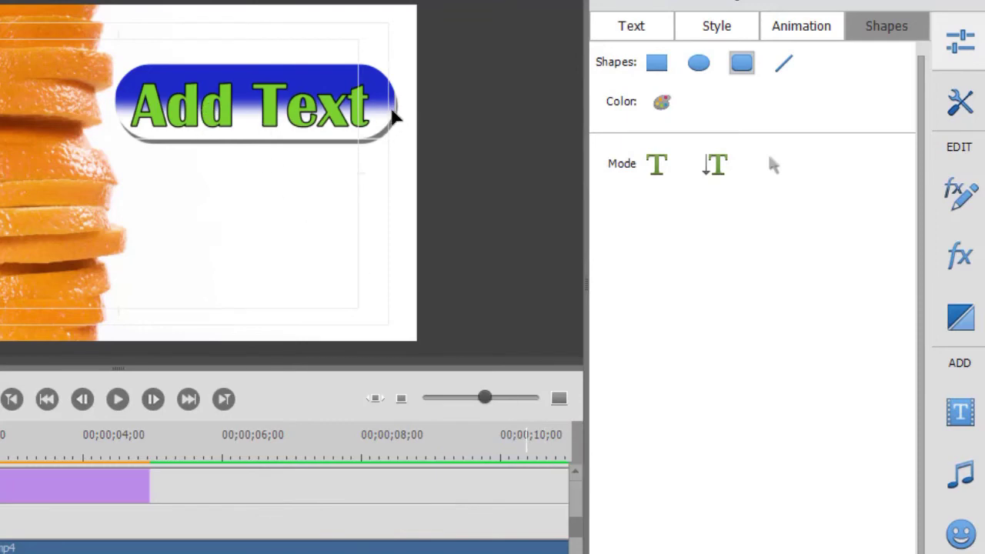
pyautogui.click(396, 115)
pyautogui.moveTo(257, 68); pyautogui.dragTo(261, 75)
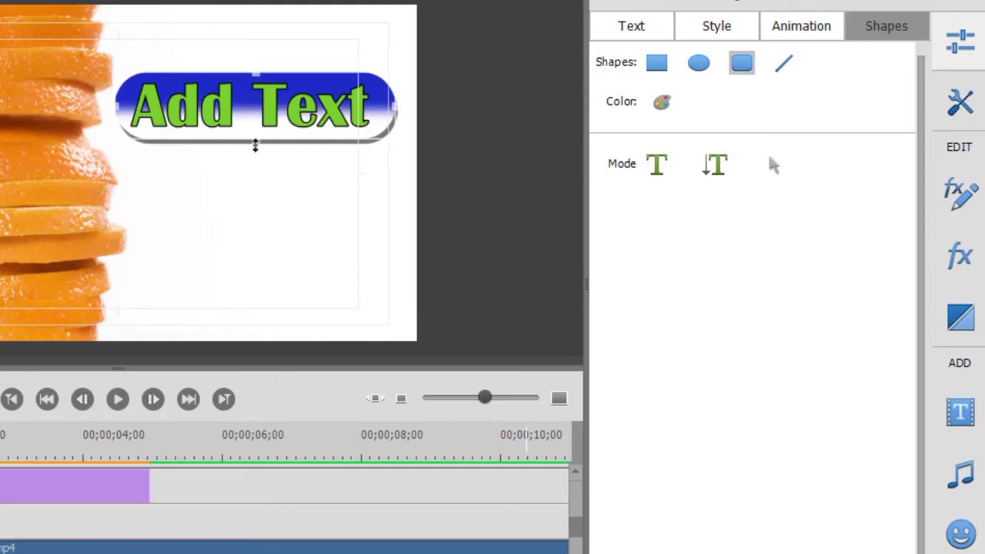
pyautogui.moveTo(255, 146); pyautogui.dragTo(254, 145)
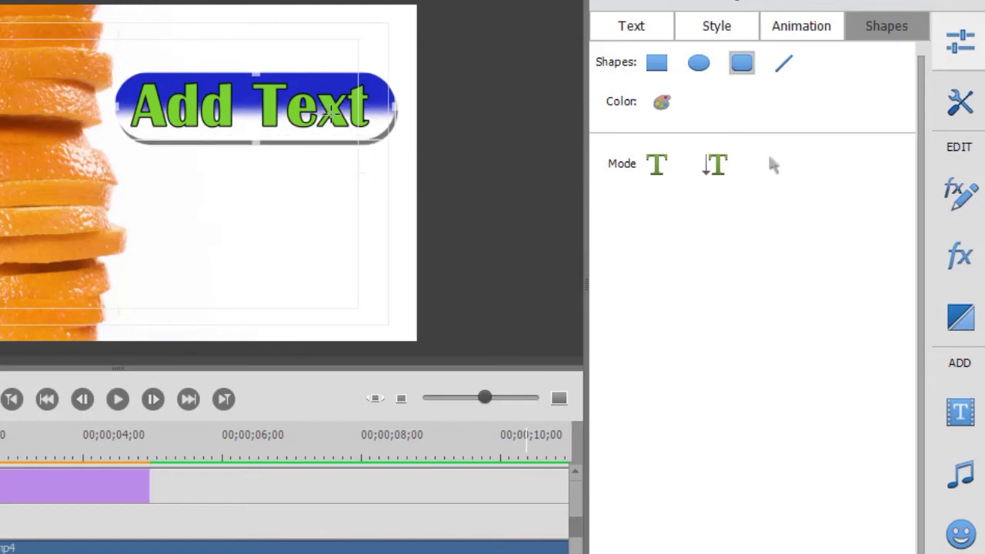
# Centre the Add Text title inside the shape, then reselect the shape
pyautogui.click(774, 166)
pyautogui.click(314, 116)
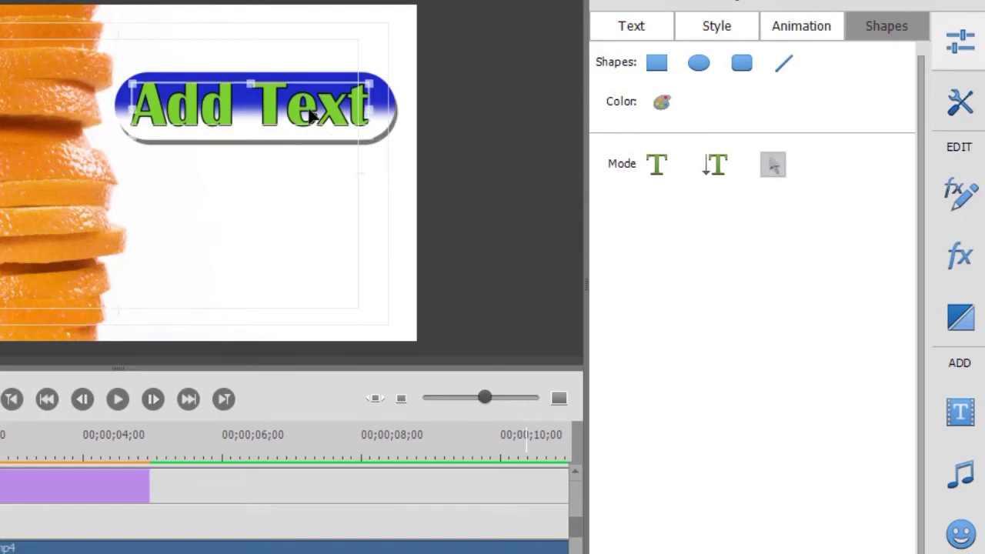
pyautogui.moveTo(308, 110); pyautogui.dragTo(315, 115)
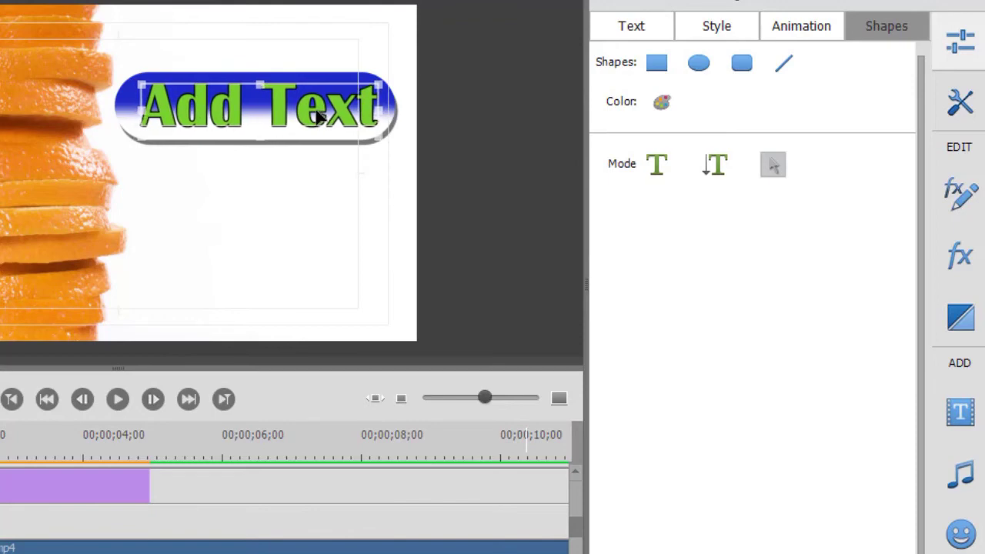
pyautogui.click(275, 198)
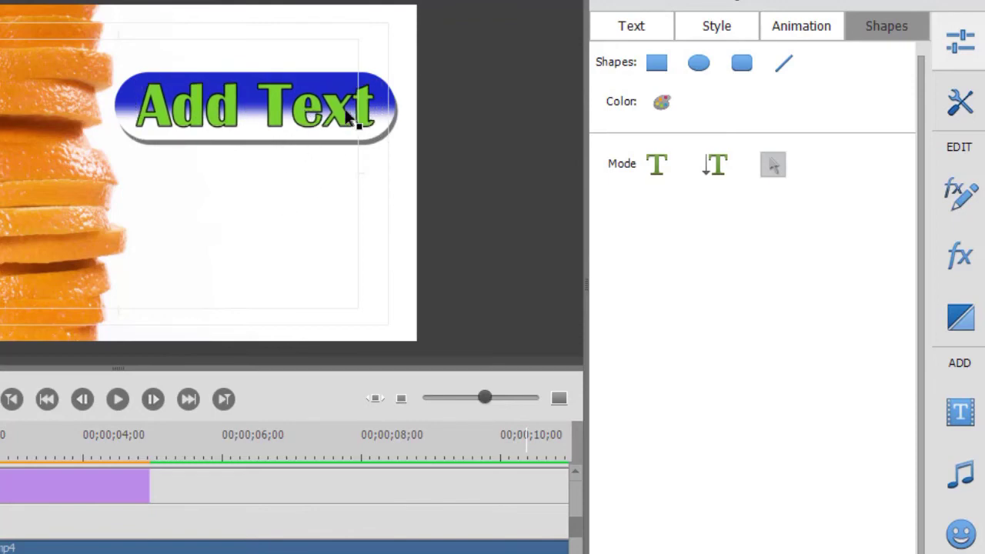
pyautogui.click(394, 112)
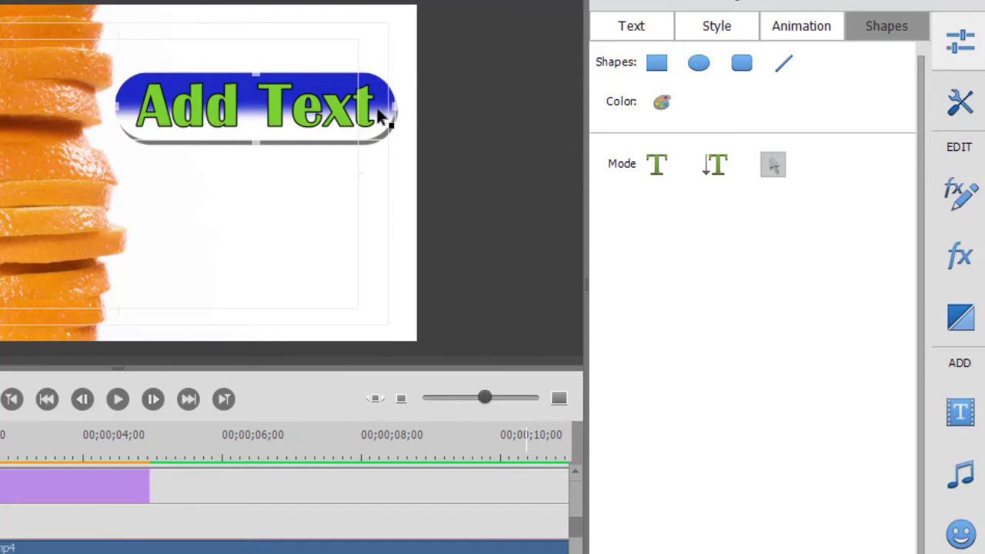
# Reposition the gradient stops, shifting the blue stop further right
pyautogui.rightClick(394, 115)
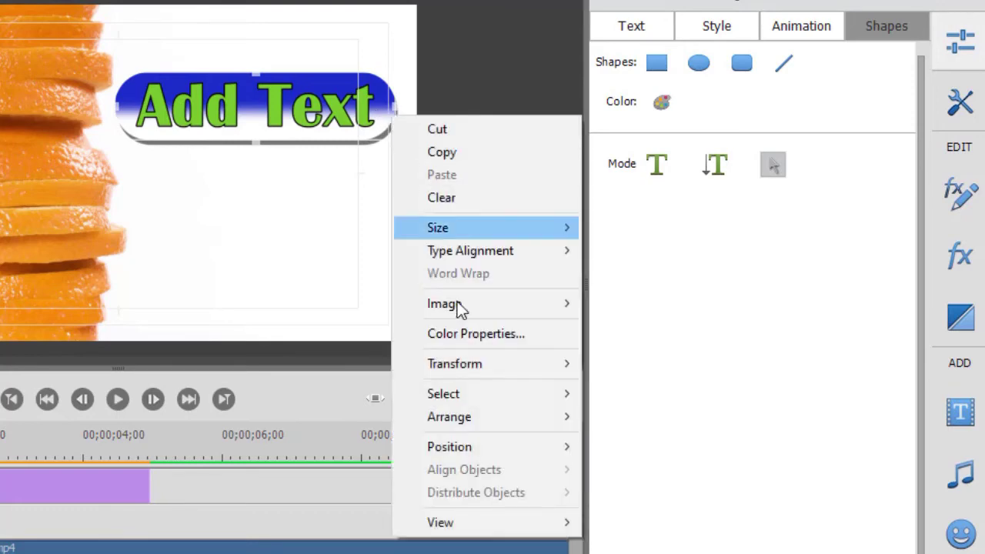
pyautogui.click(462, 334)
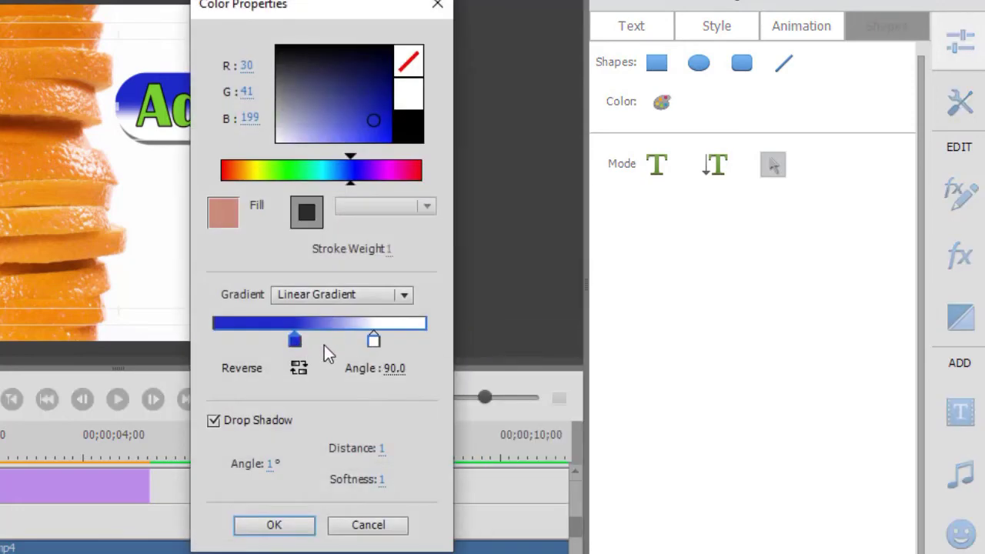
pyautogui.moveTo(326, 6); pyautogui.dragTo(539, 22)
pyautogui.moveTo(588, 359)
pyautogui.mouseDown()
pyautogui.moveTo(595, 362)
pyautogui.moveTo(585, 358)
pyautogui.mouseUp()
pyautogui.moveTo(509, 360); pyautogui.dragTo(610, 352)
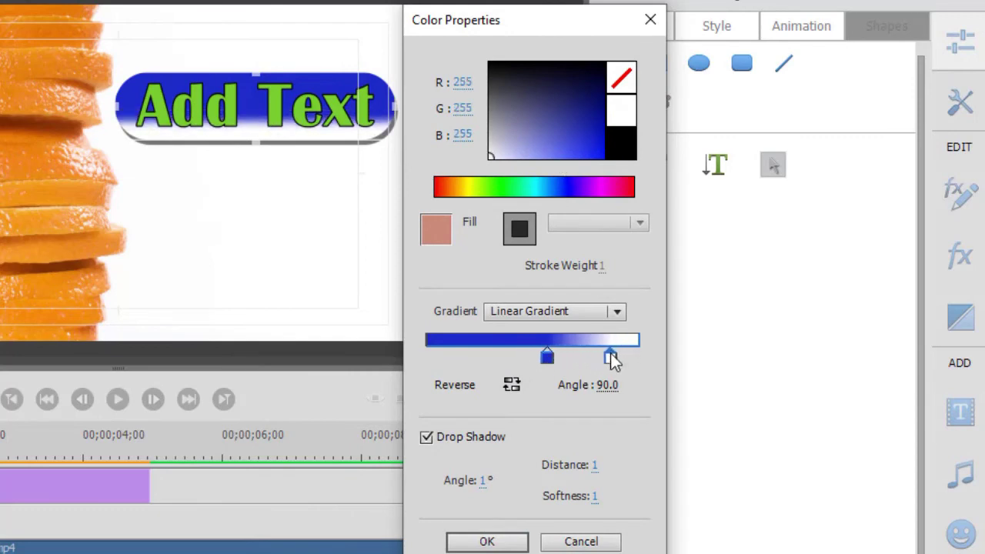
pyautogui.click(488, 542)
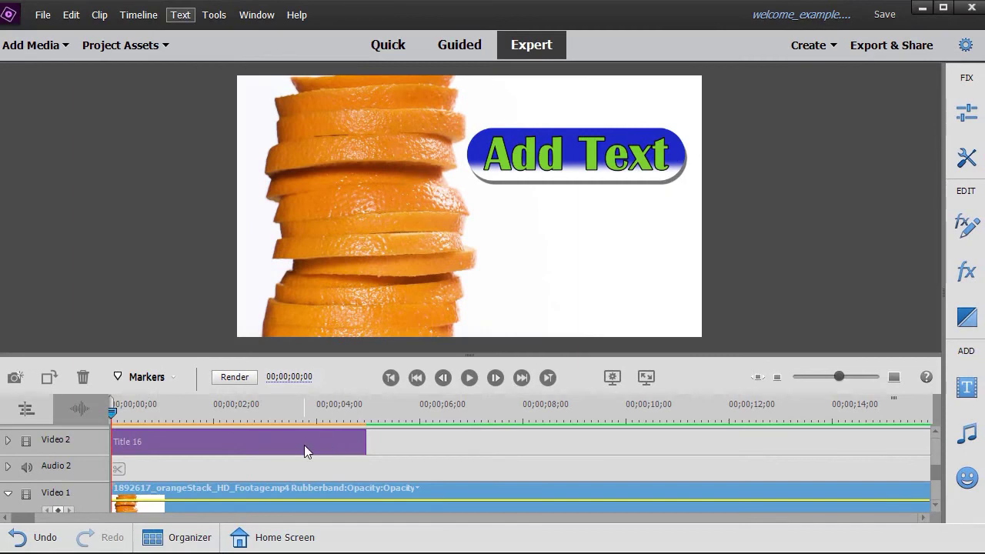
# Select the Title 16 clip on Video 2 and show the 3D Motion video transitions
pyautogui.click(303, 447)
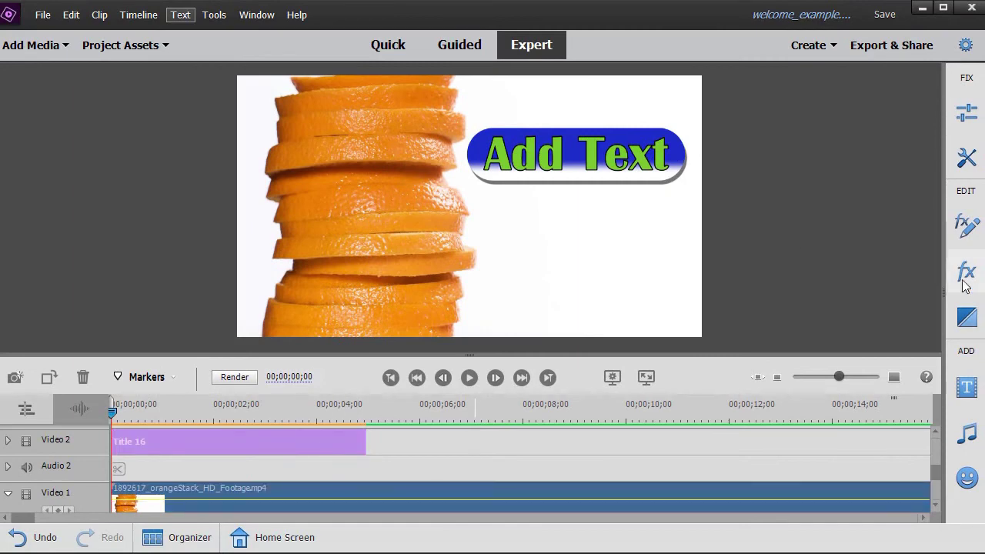
pyautogui.click(971, 324)
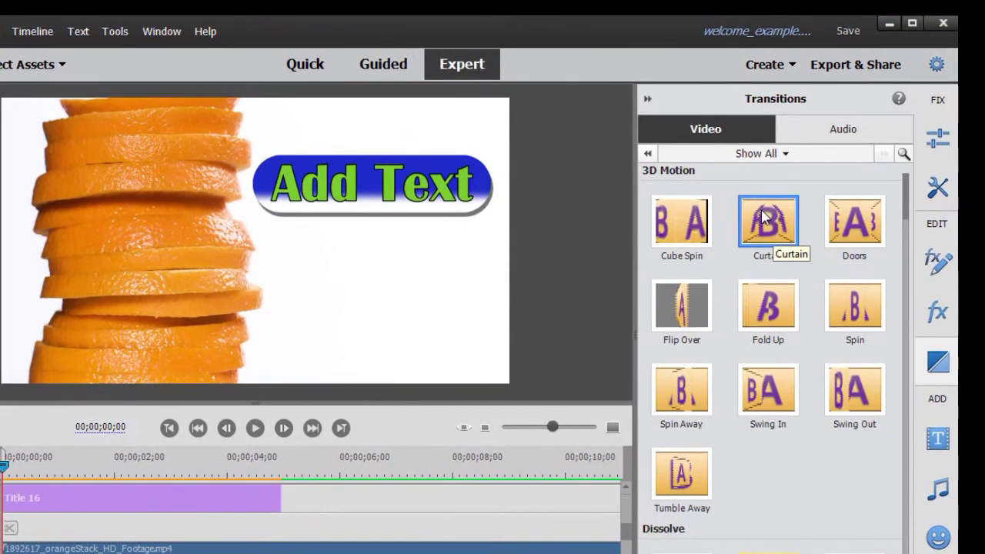
# Drop the Curtain transition on the start of Title 16 and apply it at 1 second
pyautogui.moveTo(764, 218); pyautogui.dragTo(45, 507)
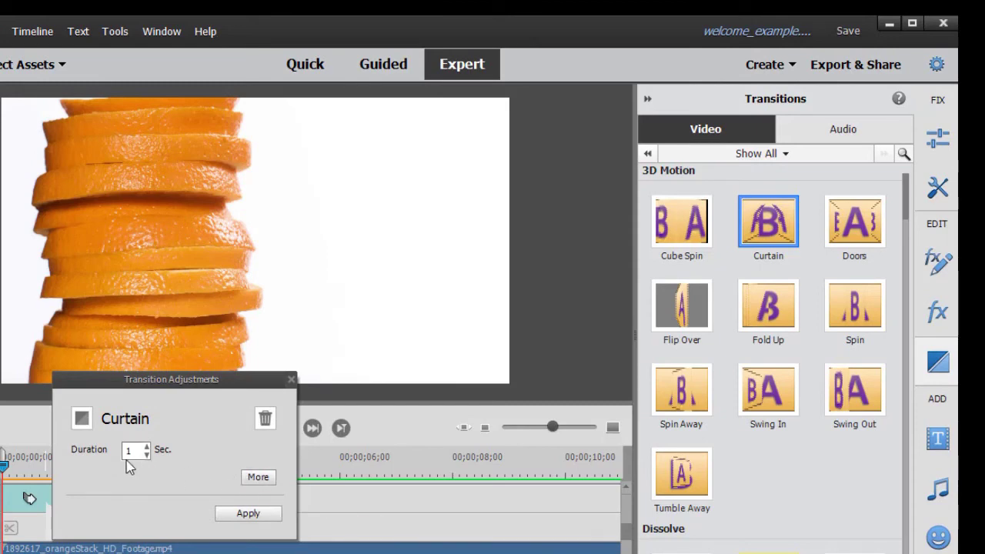
pyautogui.click(240, 515)
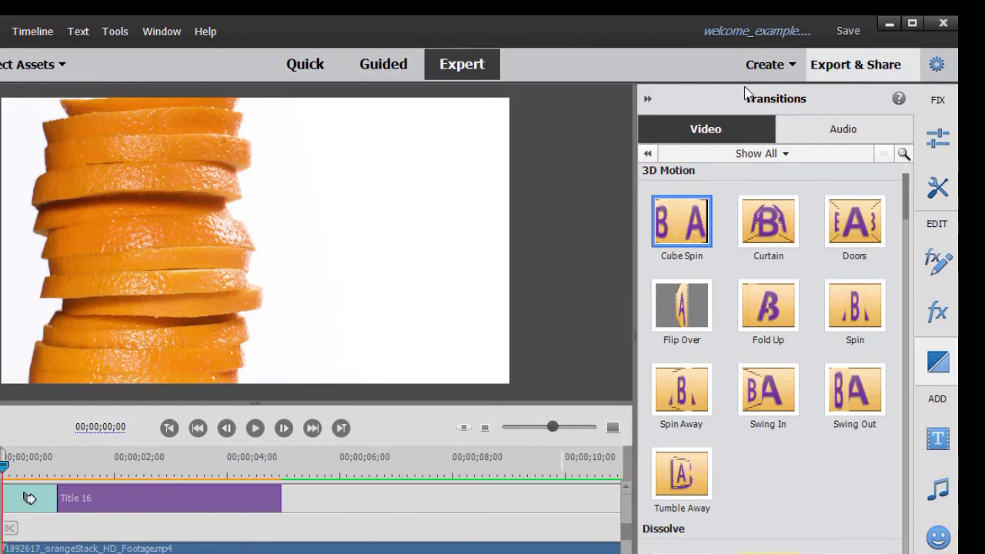
pyautogui.click(648, 100)
# Render the timeline and play the opening to check the Curtain transition on the title
pyautogui.click(138, 428)
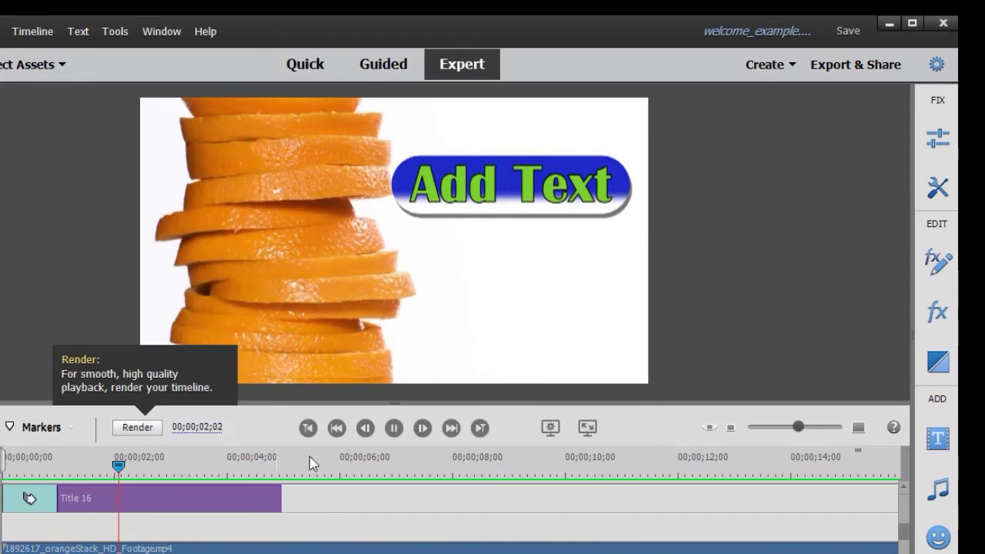
pyautogui.click(392, 429)
pyautogui.moveTo(176, 466); pyautogui.dragTo(4, 466)
pyautogui.click(395, 433)
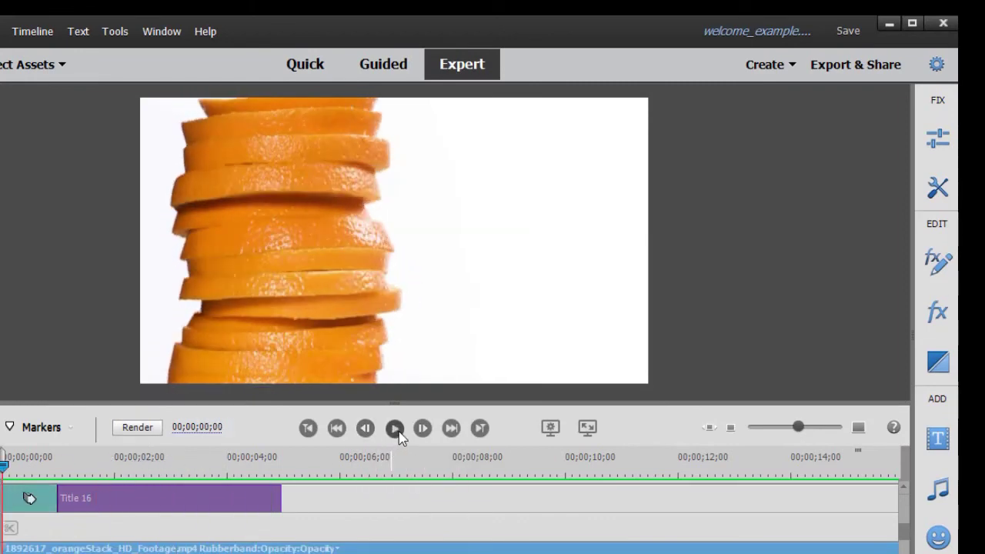
pyautogui.click(396, 434)
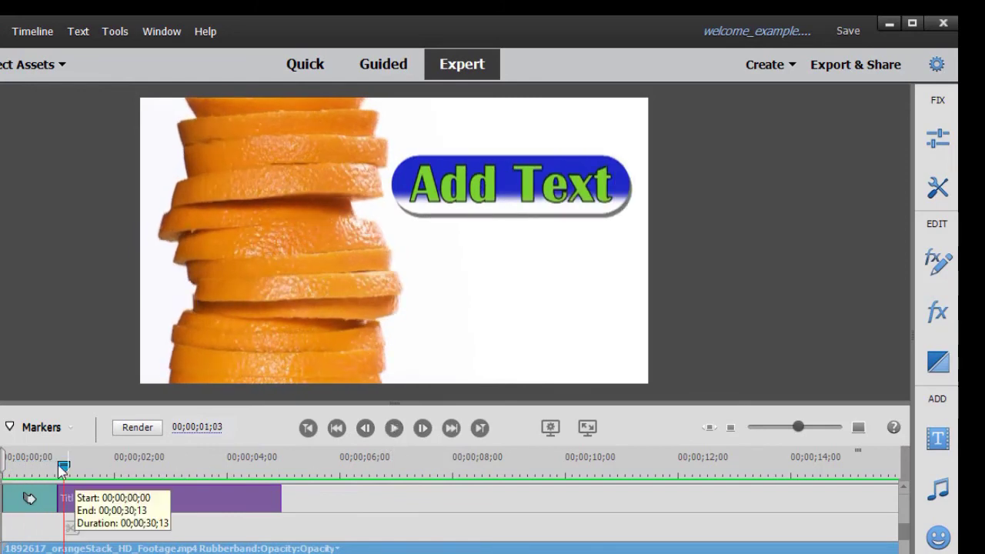
pyautogui.moveTo(63, 467)
pyautogui.mouseDown()
pyautogui.moveTo(3, 477)
pyautogui.moveTo(72, 476)
pyautogui.moveTo(3, 465)
pyautogui.moveTo(75, 467)
pyautogui.mouseUp()
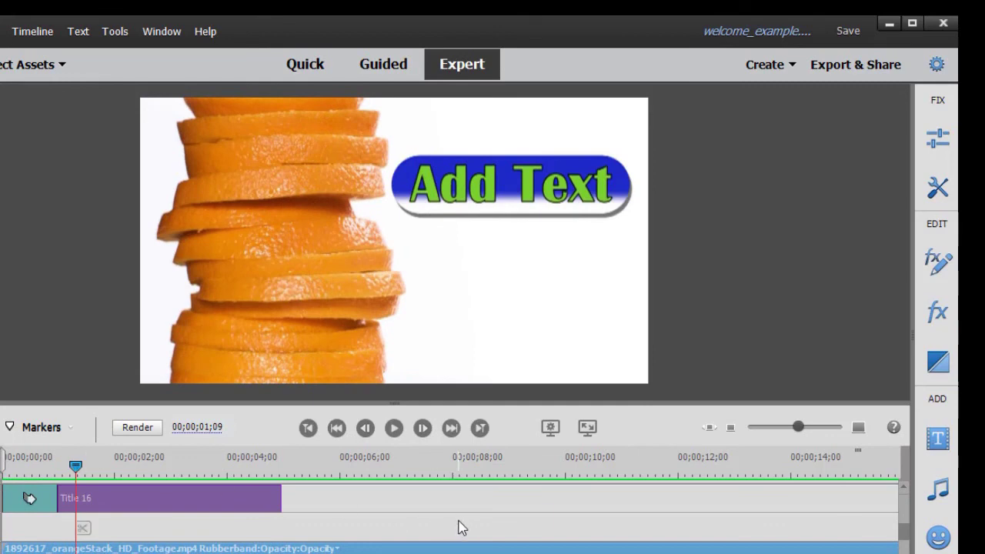